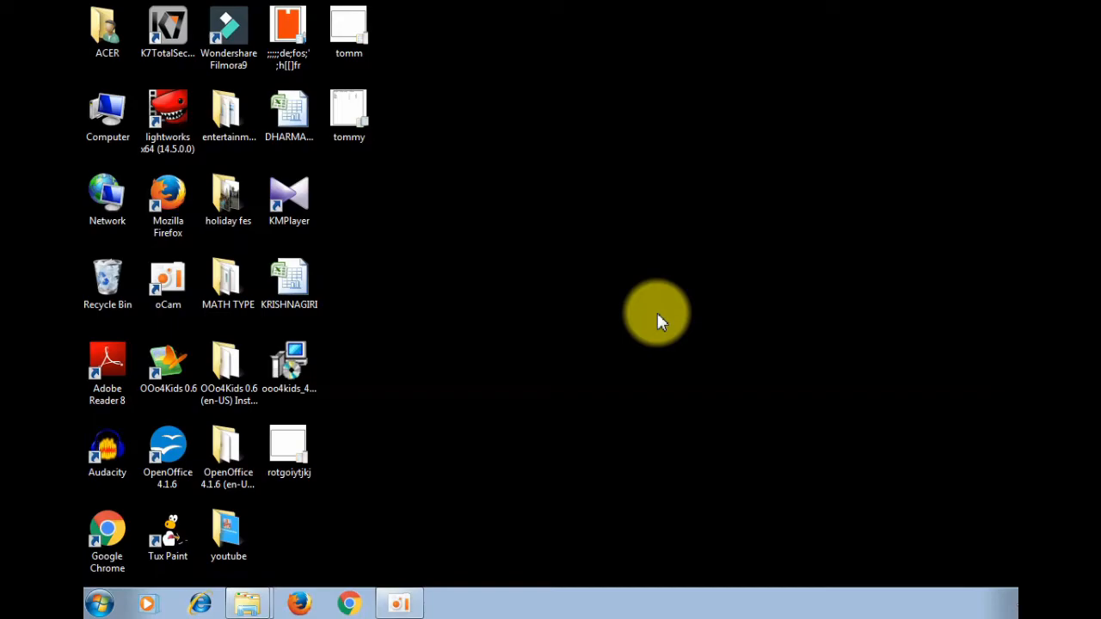
Launch Tux Paint and start a blank white drawing, saving the existing picture as a new file
double_click(159, 555)
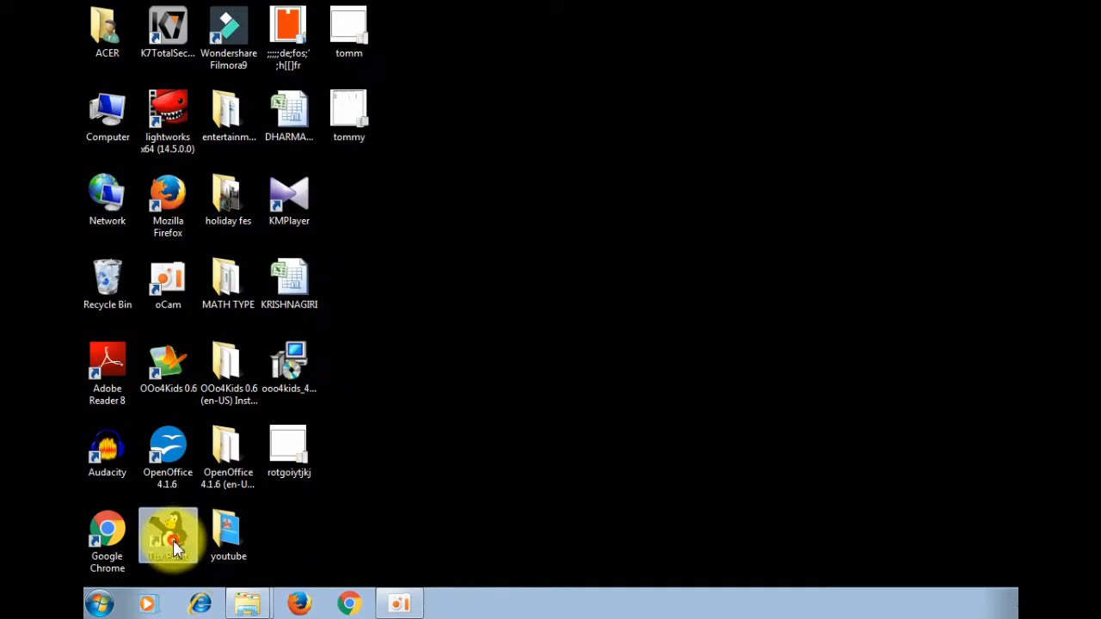
double_click(167, 534)
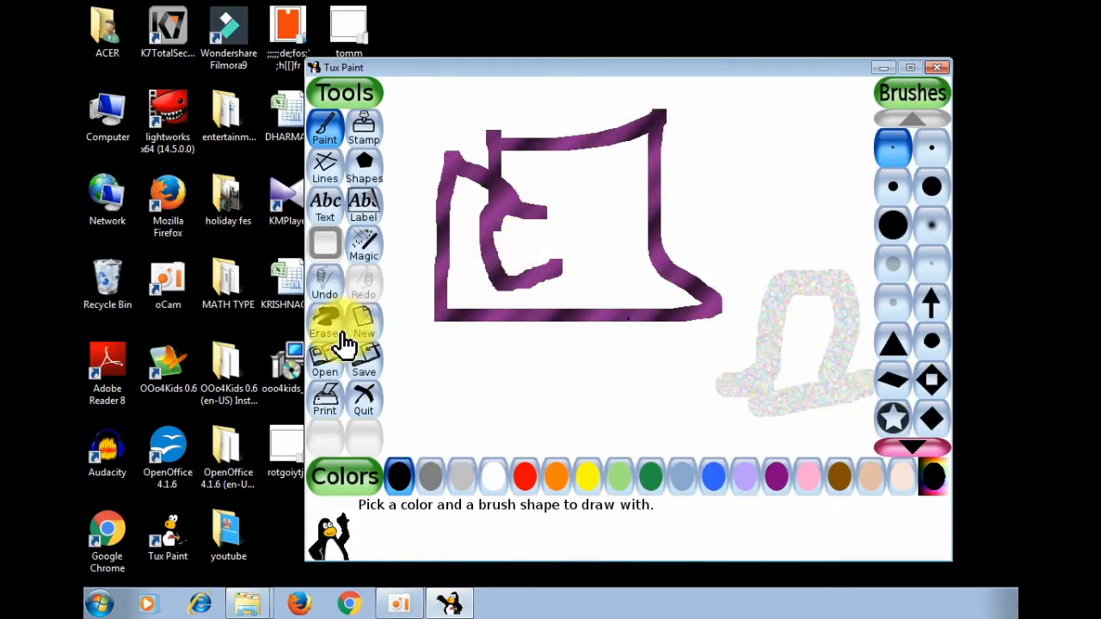
left_click(364, 326)
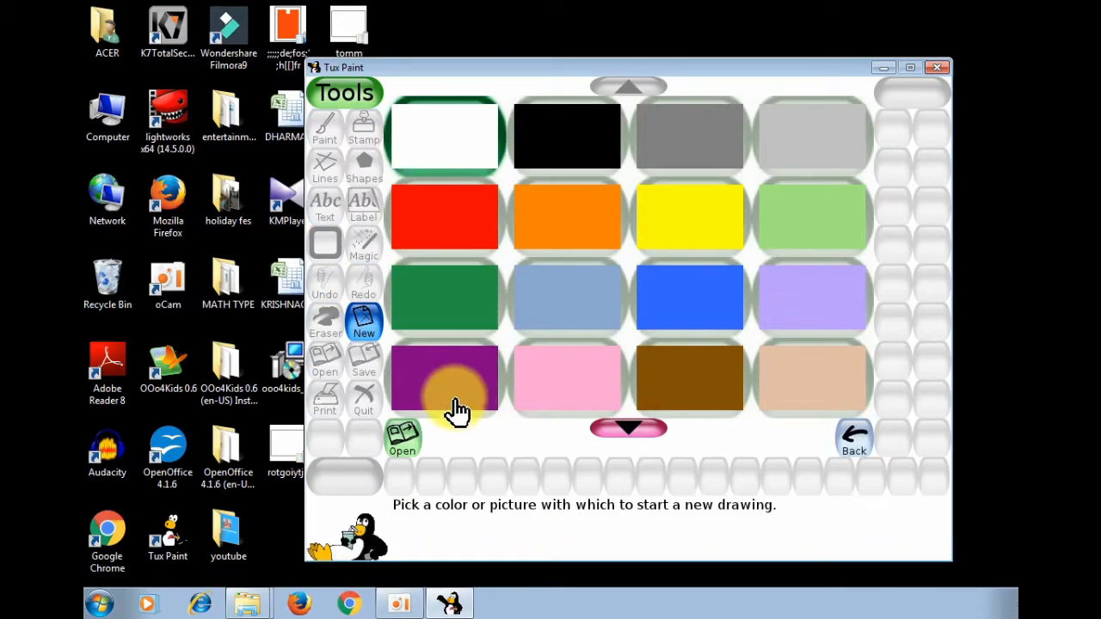
left_click(439, 120)
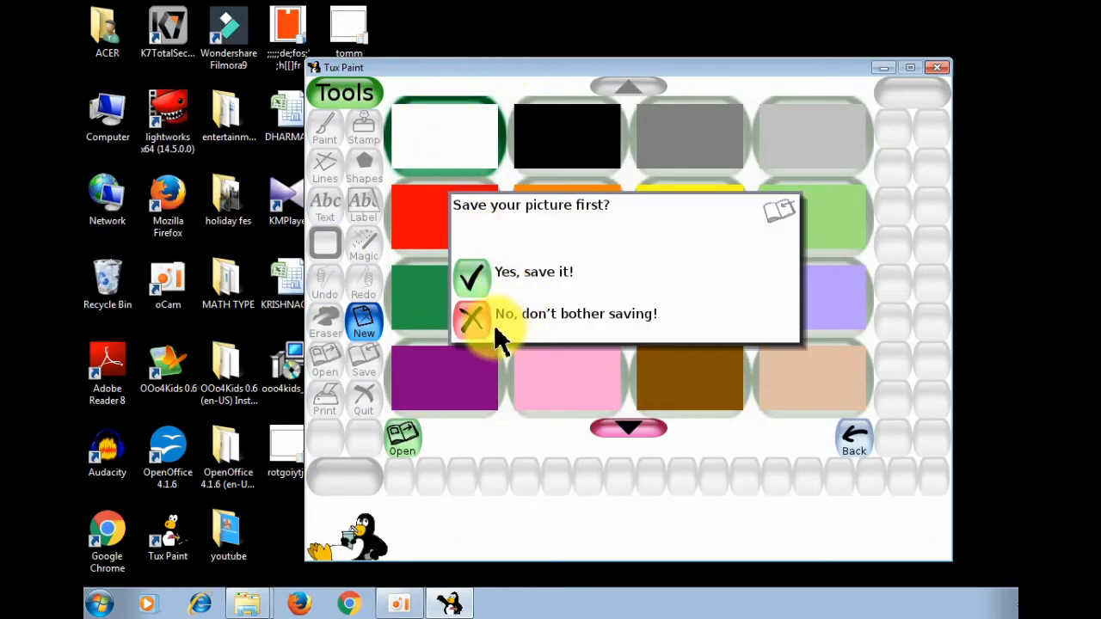
left_click(475, 279)
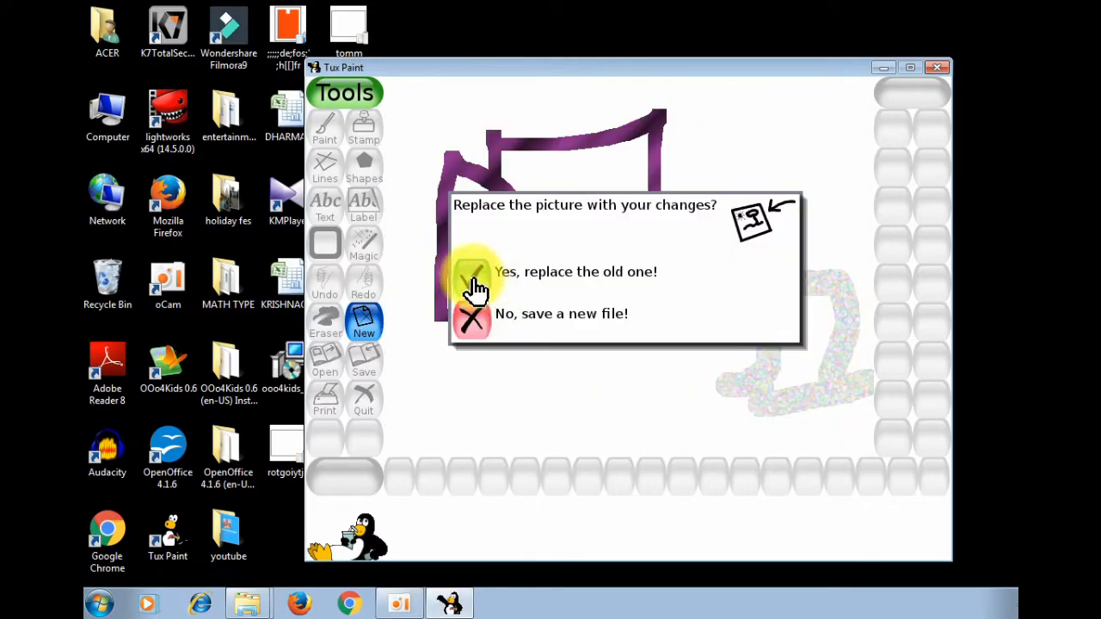
left_click(465, 318)
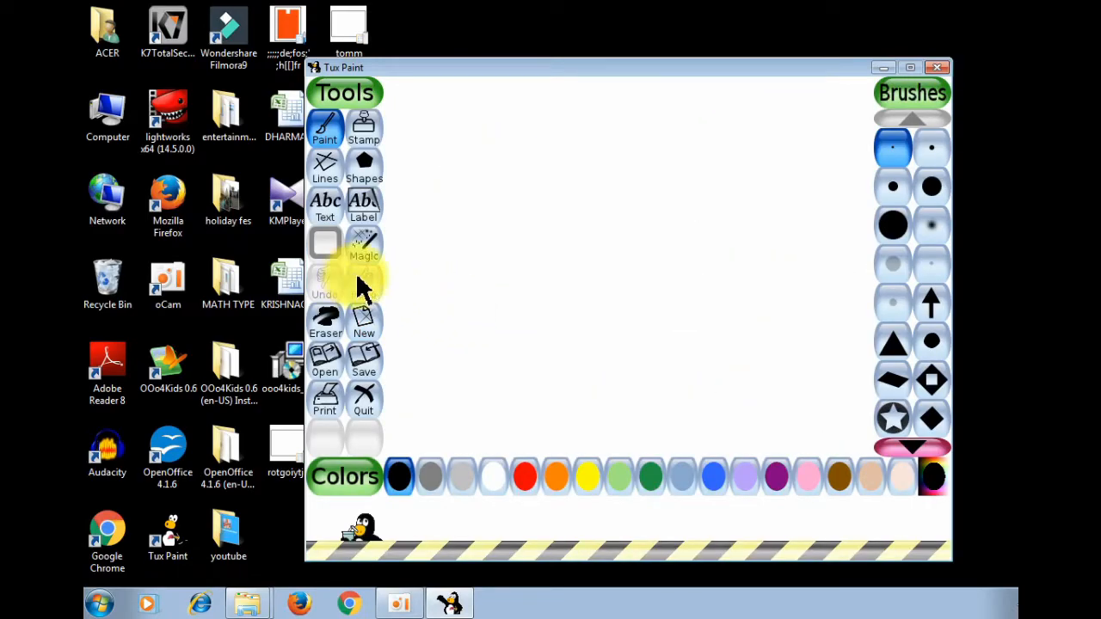
Write "happy birthday" in black with a heavy sans-serif letter style in the upper-left part of the canvas
left_click(324, 211)
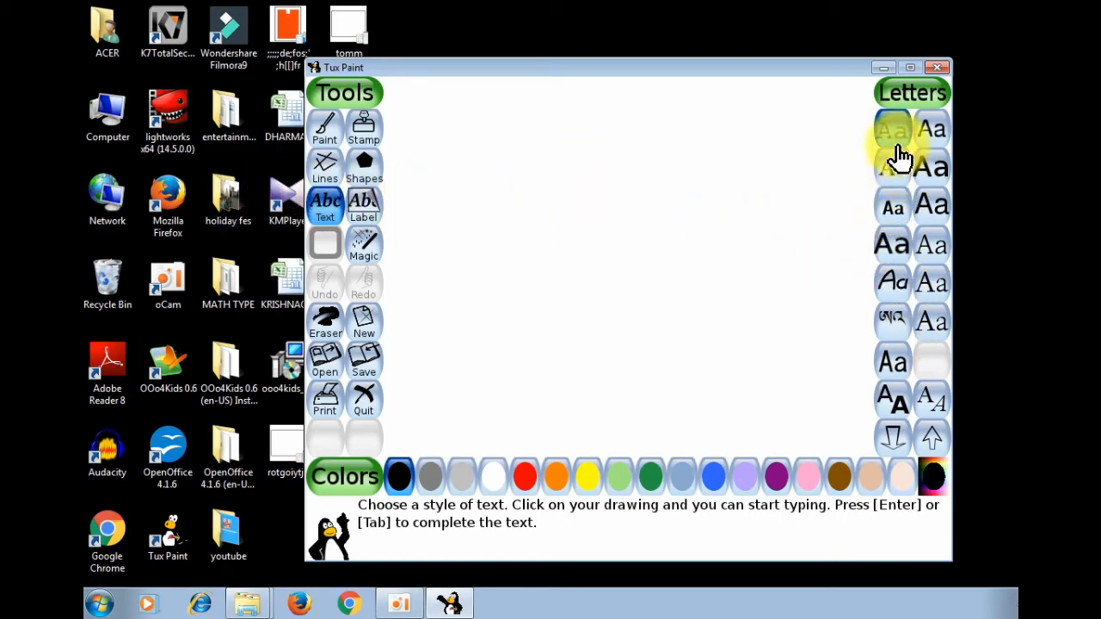
left_click(893, 247)
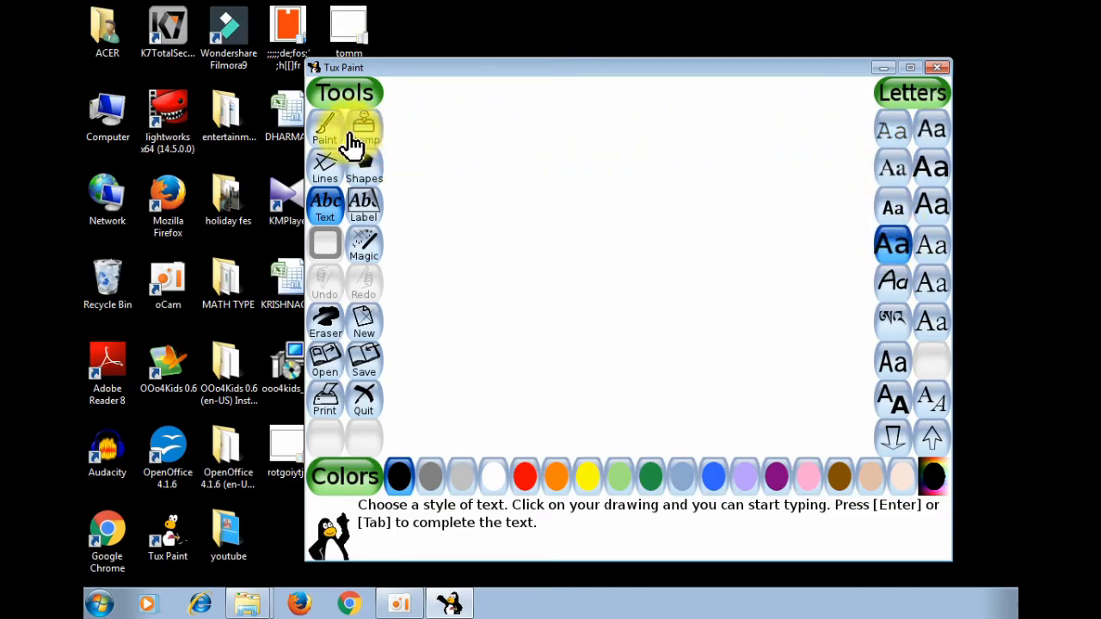
left_click(423, 153)
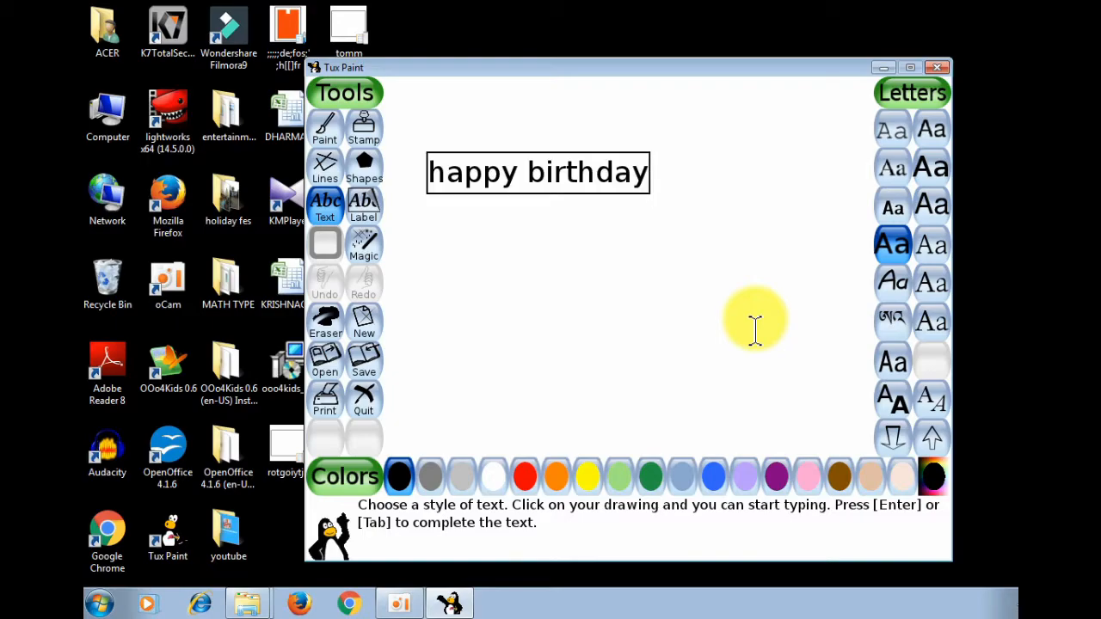
Draw a thick black four-sided frame around "happy birthday" using the Lines tool and the slanted parallelogram brush
left_click(327, 168)
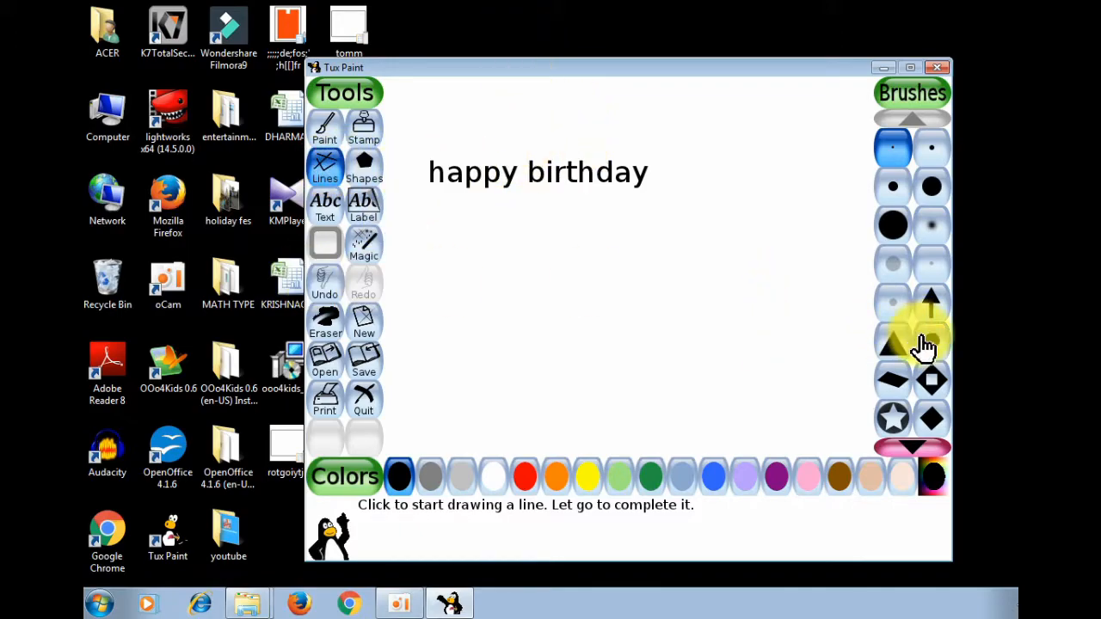
left_click(897, 443)
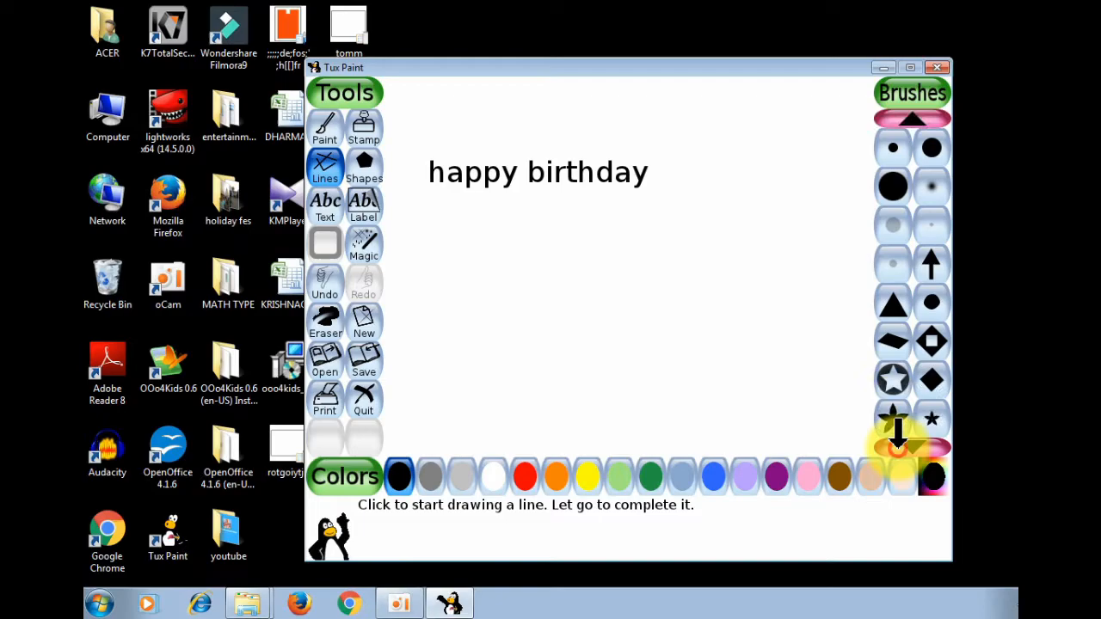
left_click(898, 443)
left_click(898, 443)
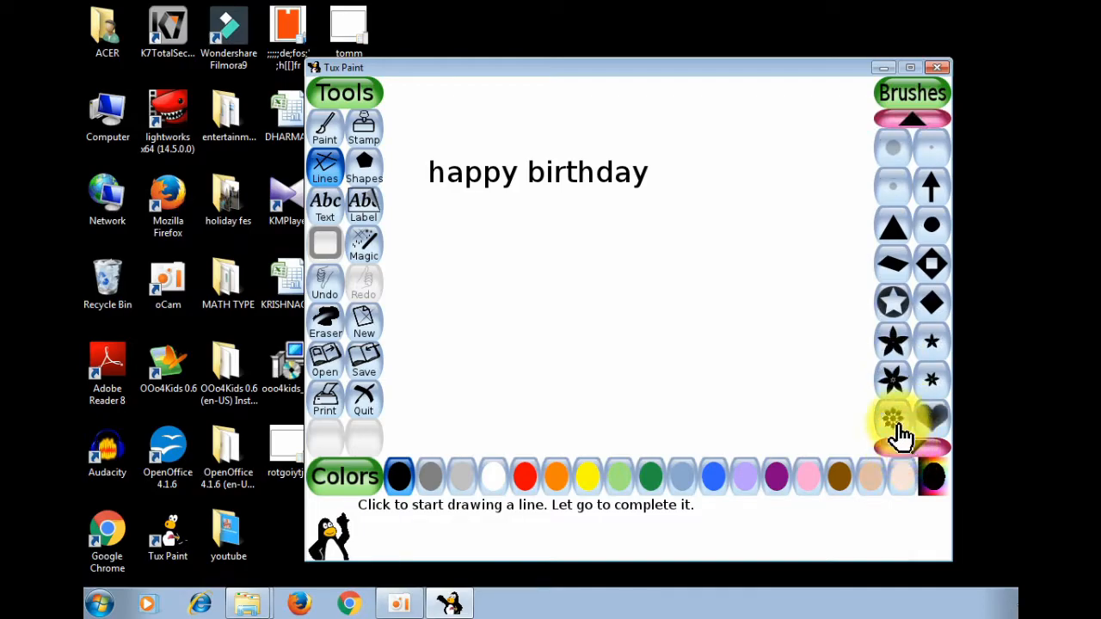
left_click(893, 264)
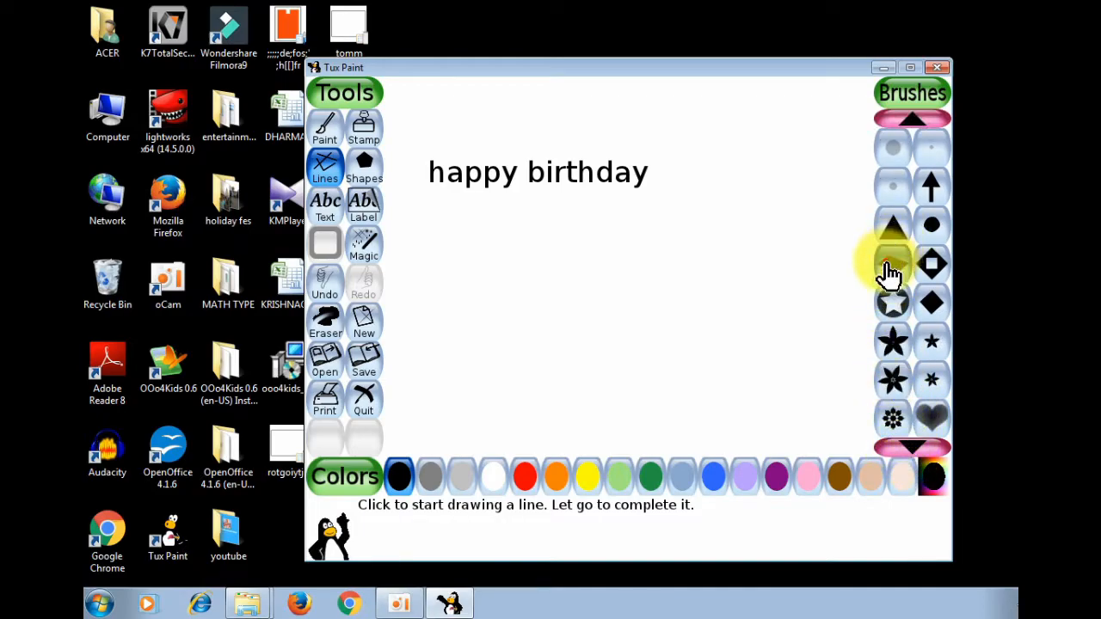
mouse_move(437, 137)
left_mouse_down()
mouse_move(677, 152)
mouse_move(684, 171)
mouse_move(697, 135)
mouse_move(703, 254)
mouse_move(399, 253)
mouse_move(423, 128)
mouse_move(410, 126)
left_mouse_up()
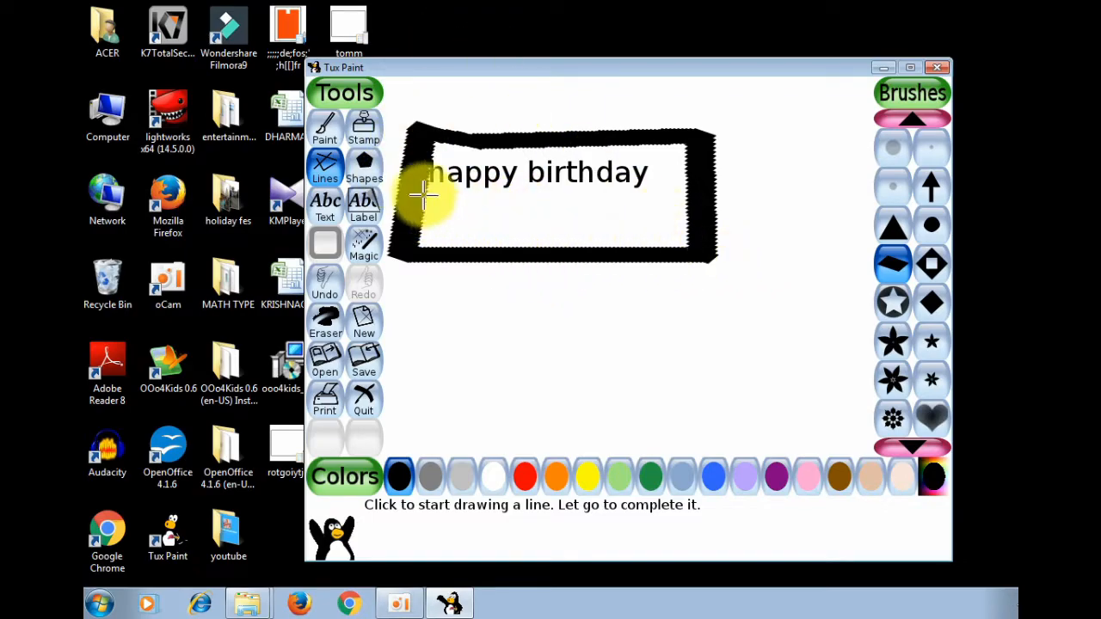
Write "pongal" in black below the framed birthday text, using the same letter style
left_click(364, 166)
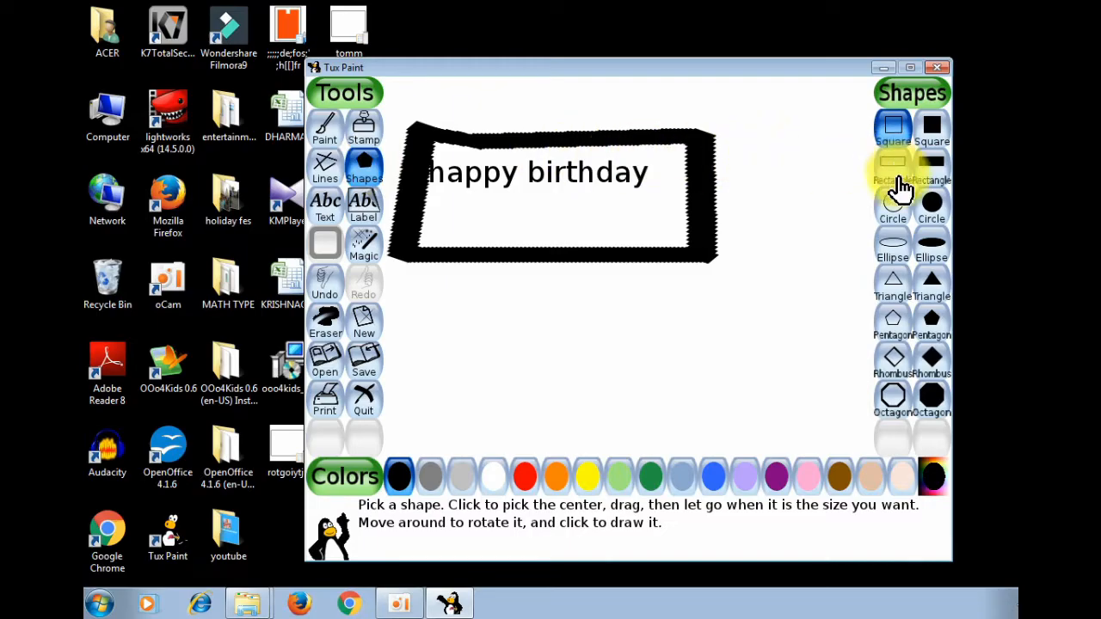
left_click(326, 317)
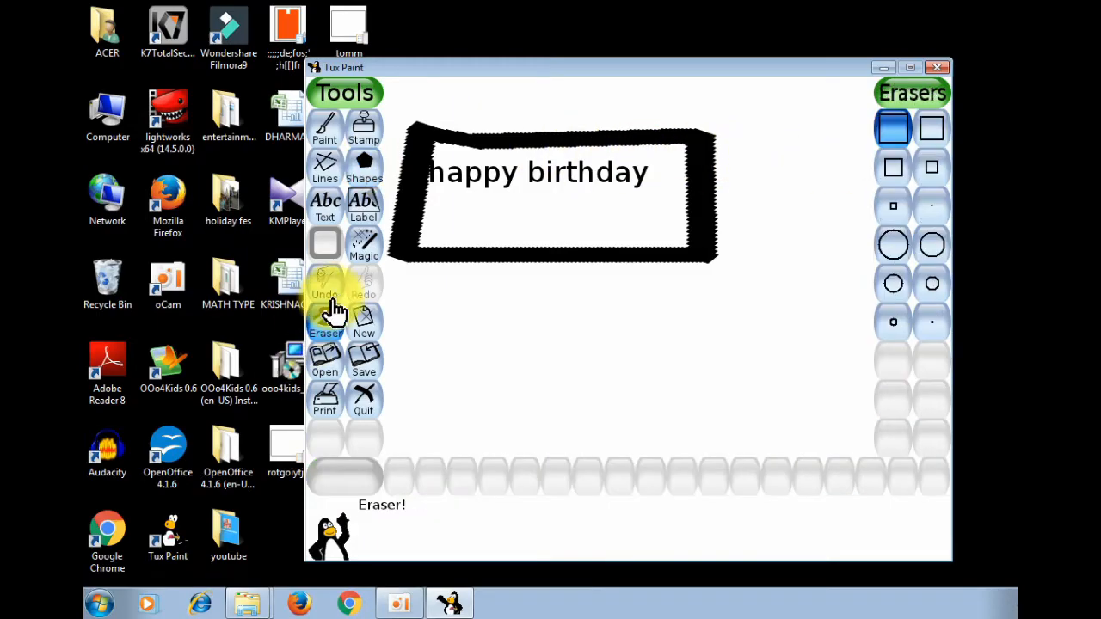
left_click(322, 211)
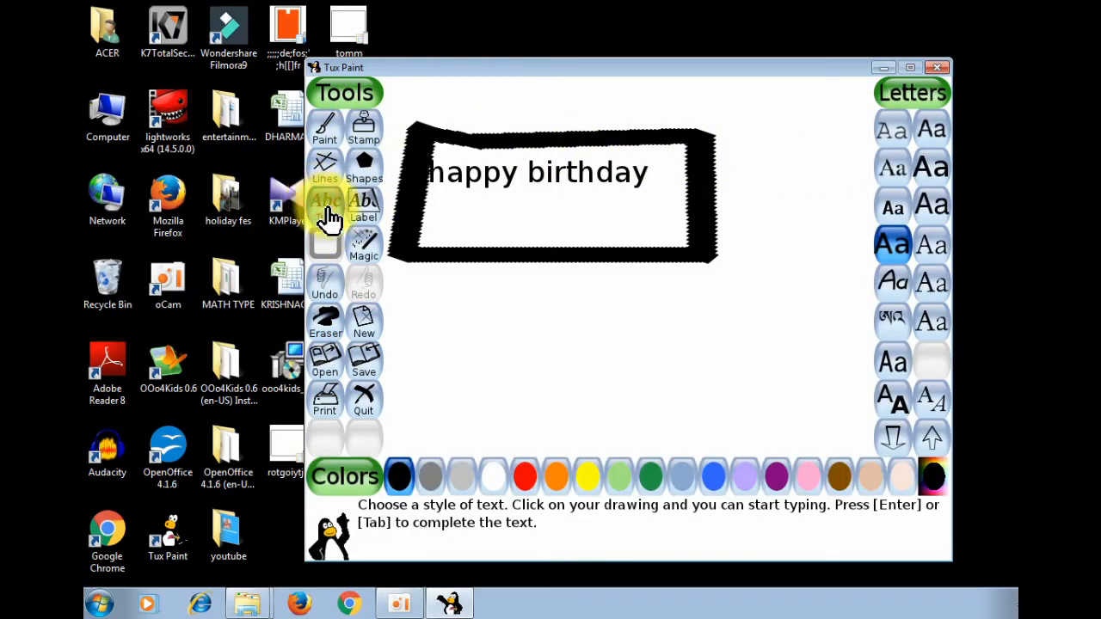
left_click(408, 317)
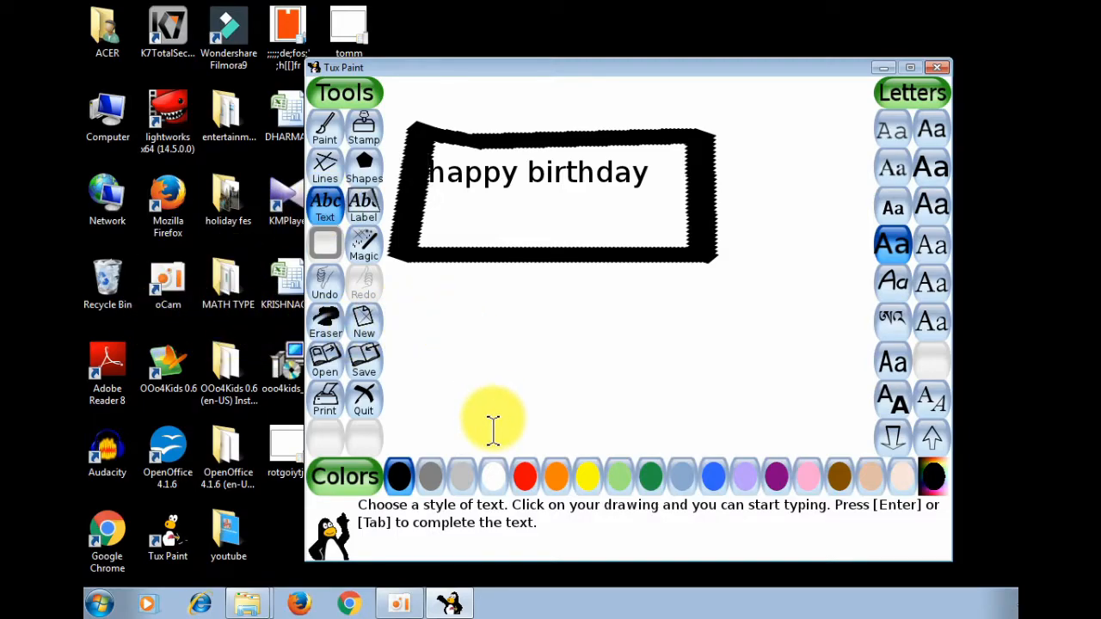
type("pongal")
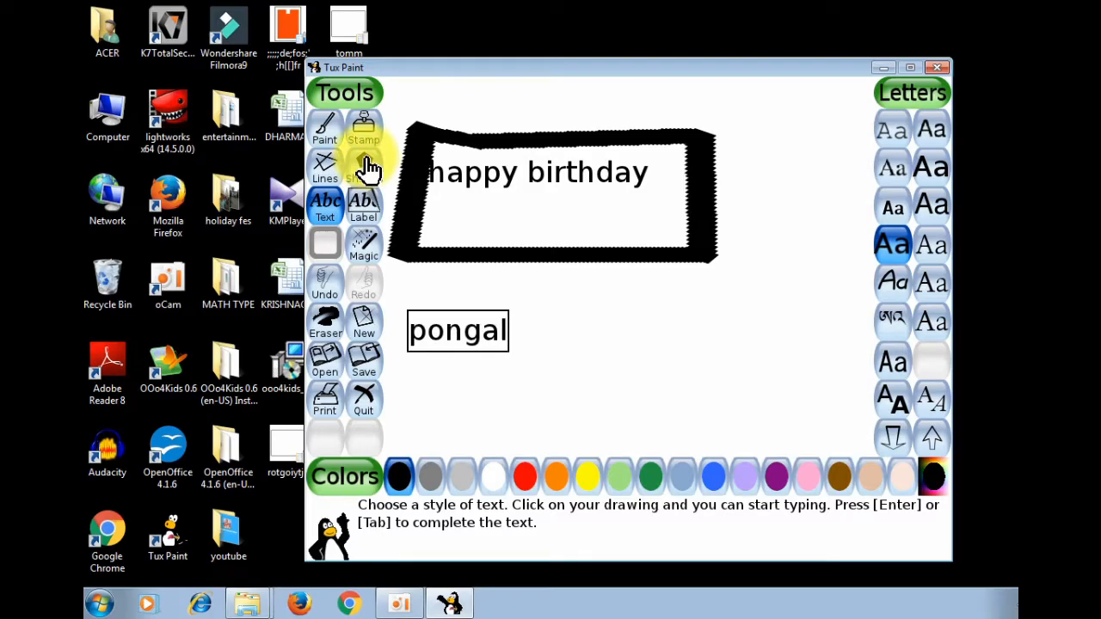
Draw a slightly rotated, unfilled black rectangle around the word "pongal"
left_click(365, 166)
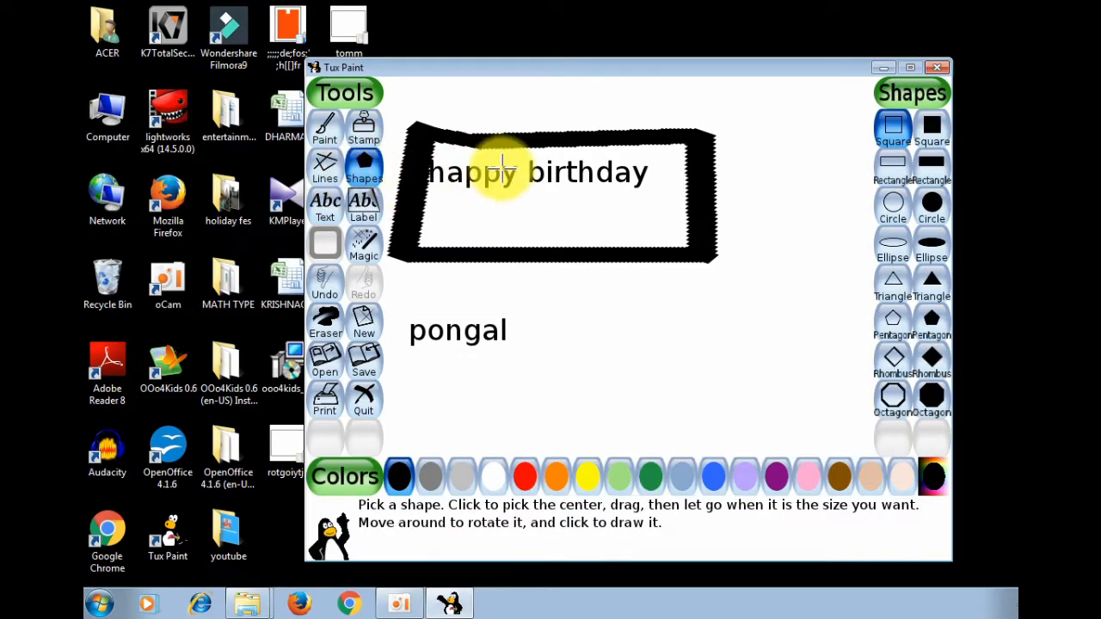
left_click(894, 170)
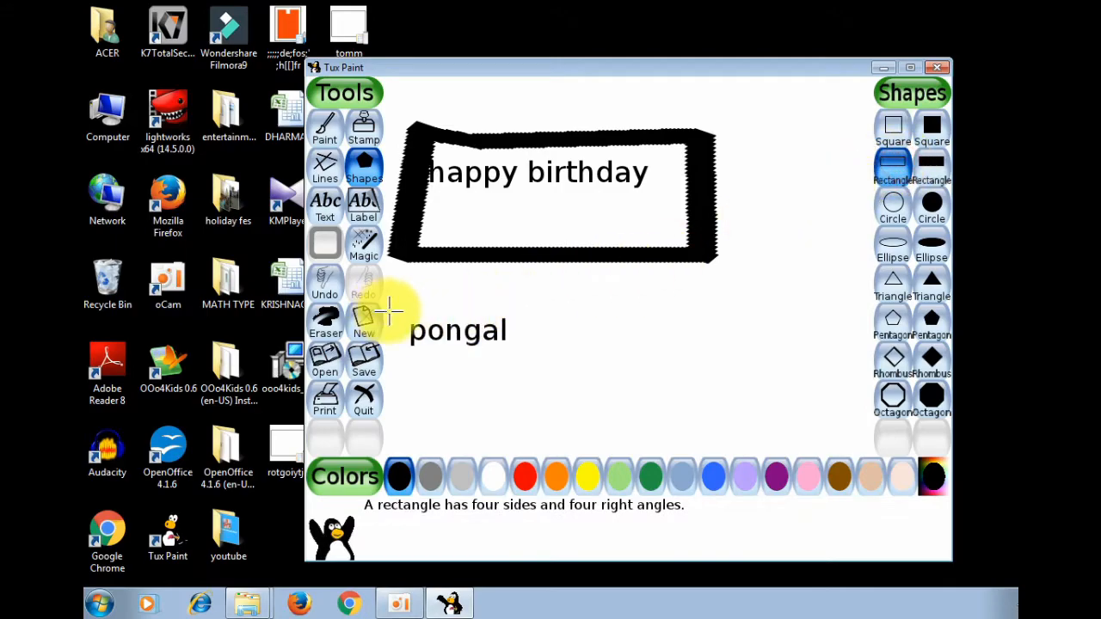
left_click_drag(400, 310, 663, 388)
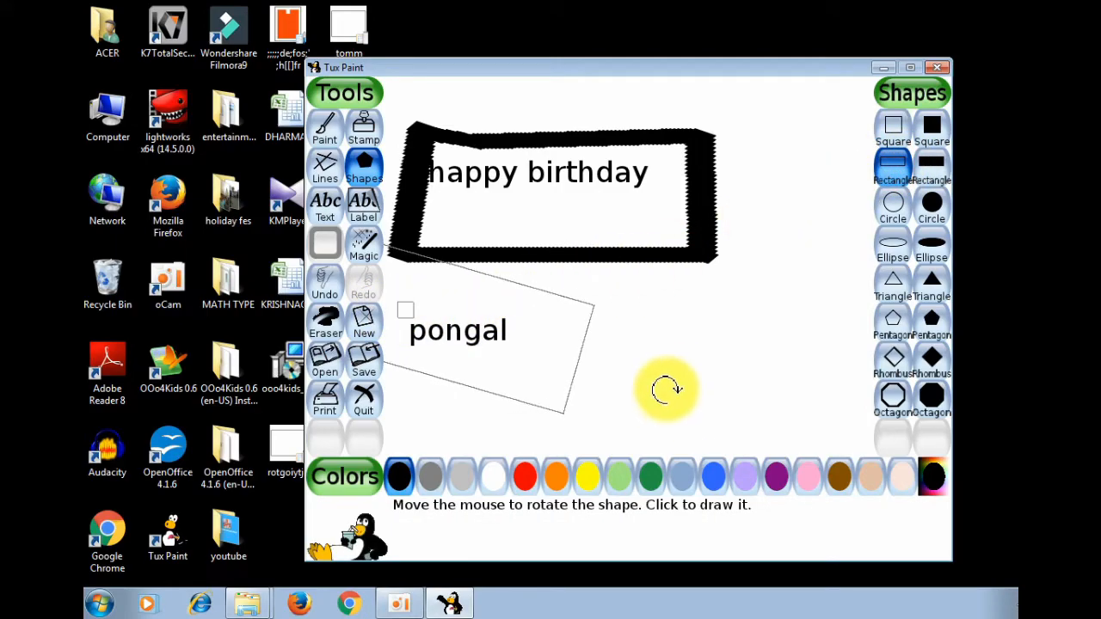
left_click(679, 376)
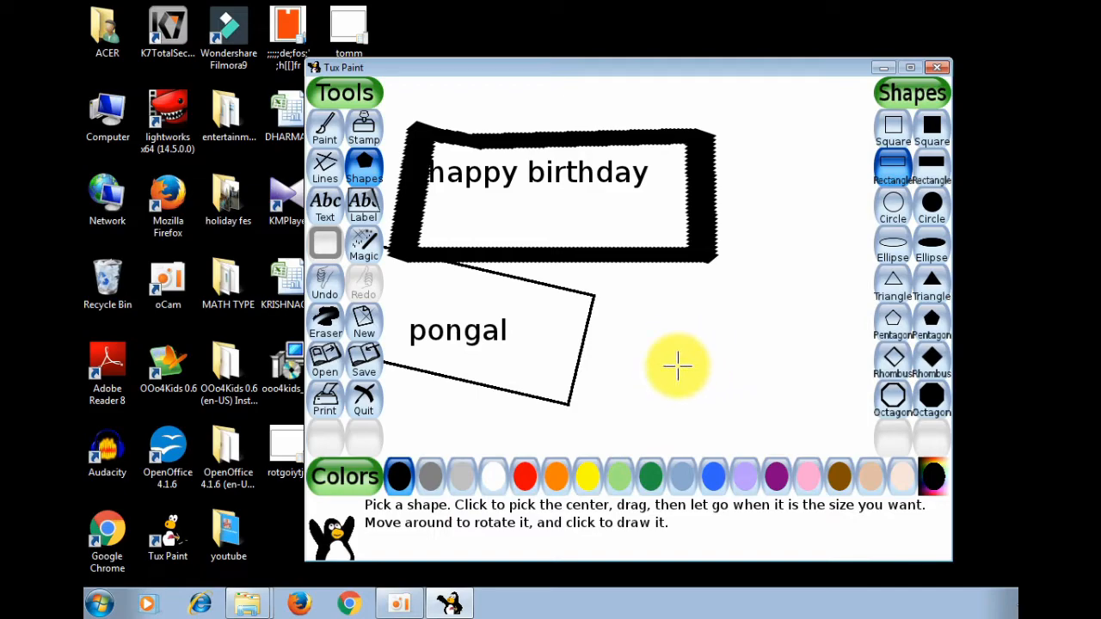
Draw an unfilled circle in the canvas's lower right and a tilted unfilled ellipse above it
left_click(882, 199)
mouse_move(785, 321)
left_mouse_down()
mouse_move(740, 357)
mouse_move(715, 407)
left_mouse_up()
left_click(893, 246)
left_click_drag(810, 135, 740, 235)
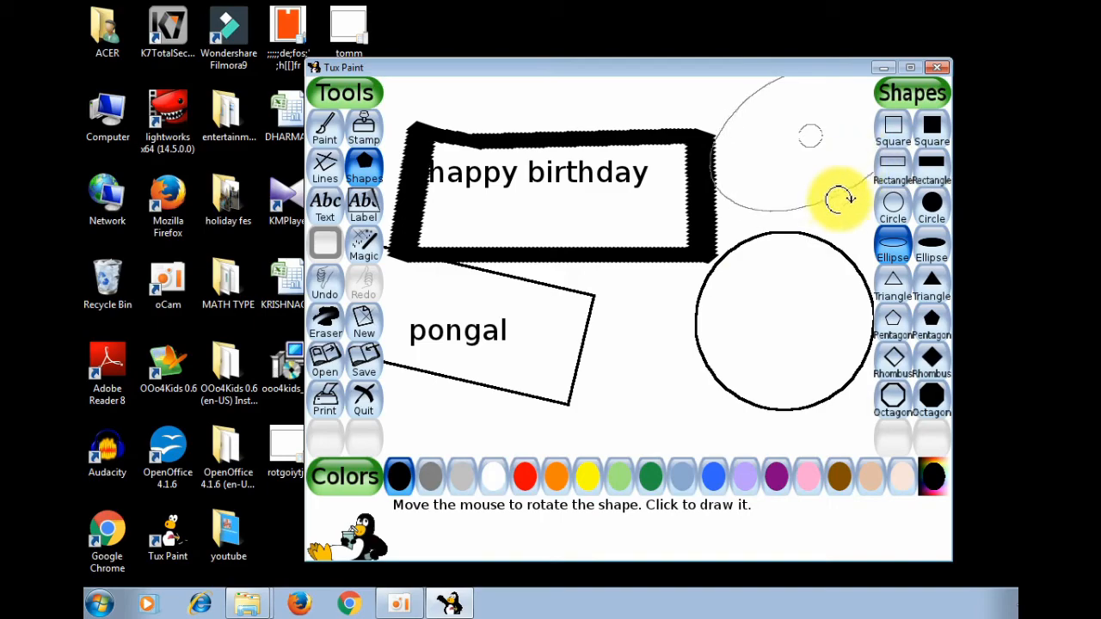
left_click(815, 140)
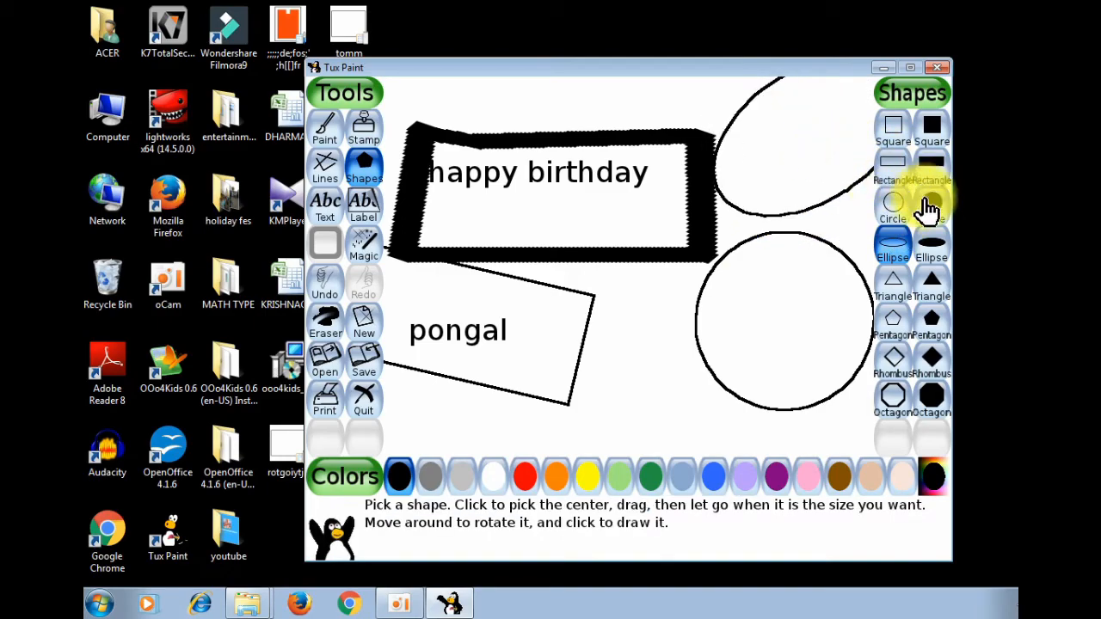
Draw a long, thin, slightly tilted filled black ellipse across the middle, overlapping the rectangle and the circle
left_click(939, 247)
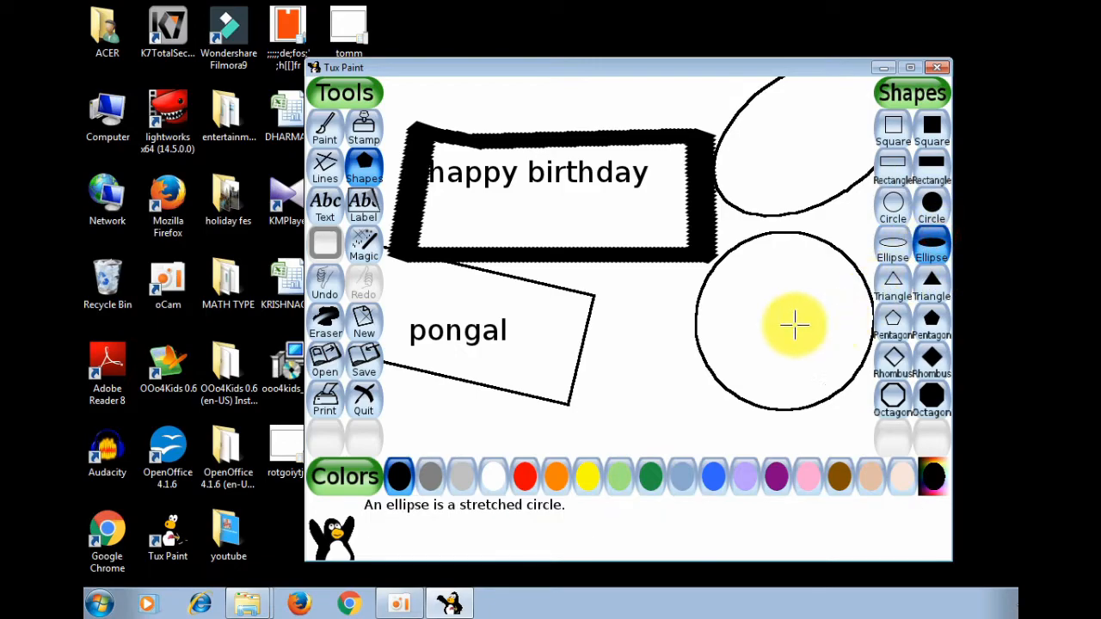
left_click_drag(640, 304, 832, 282)
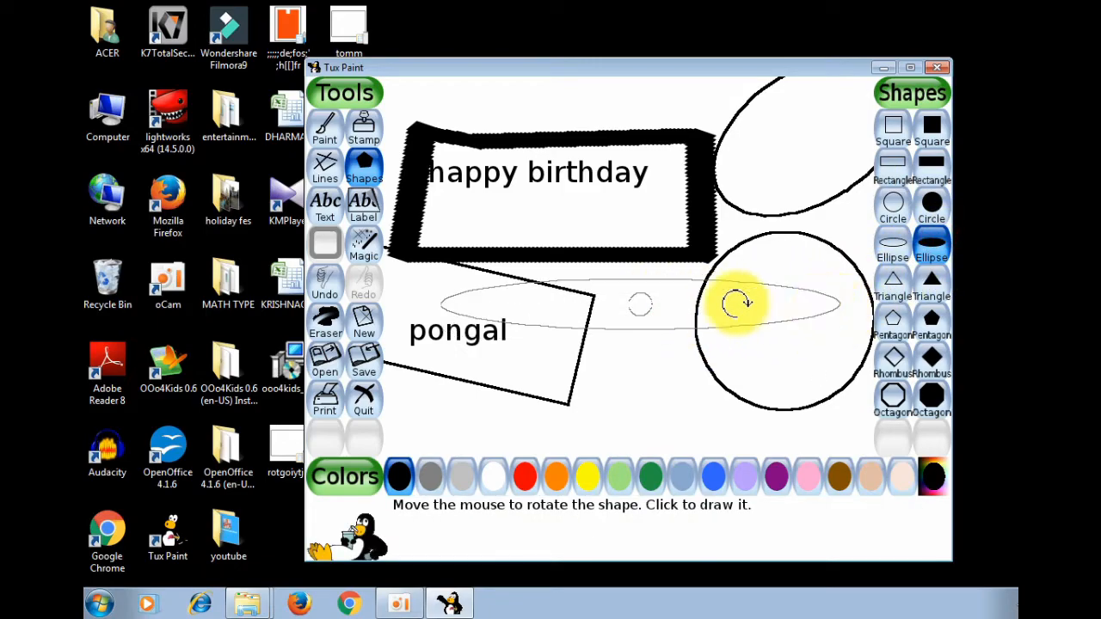
left_click(732, 295)
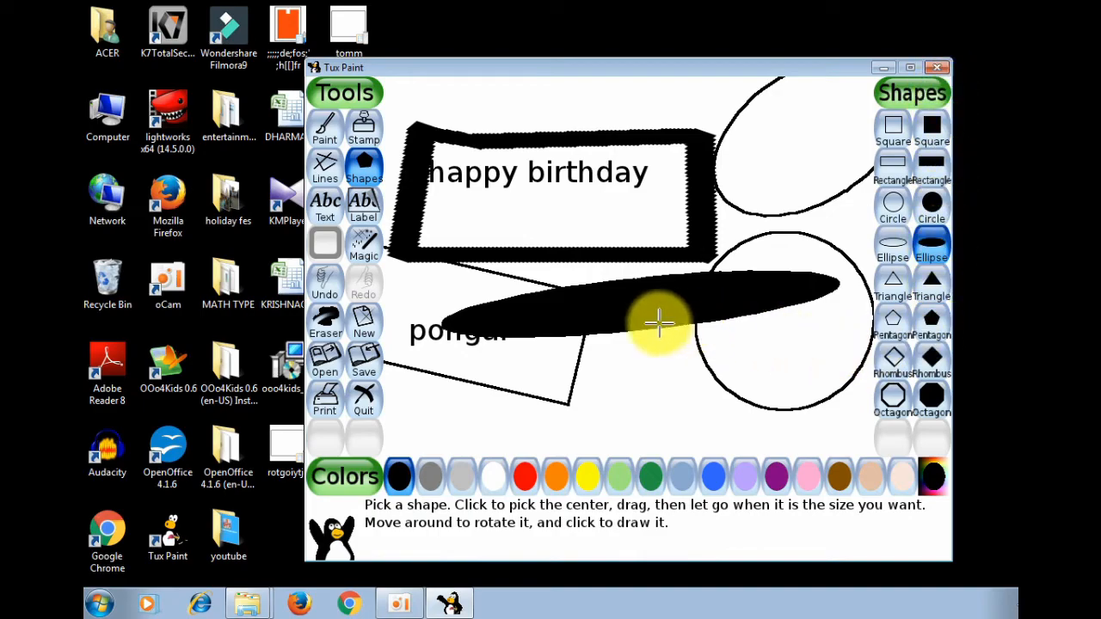
Draw a wide filled pentagon over the circle in the canvas's lower right
left_click(938, 321)
left_click_drag(763, 347, 627, 396)
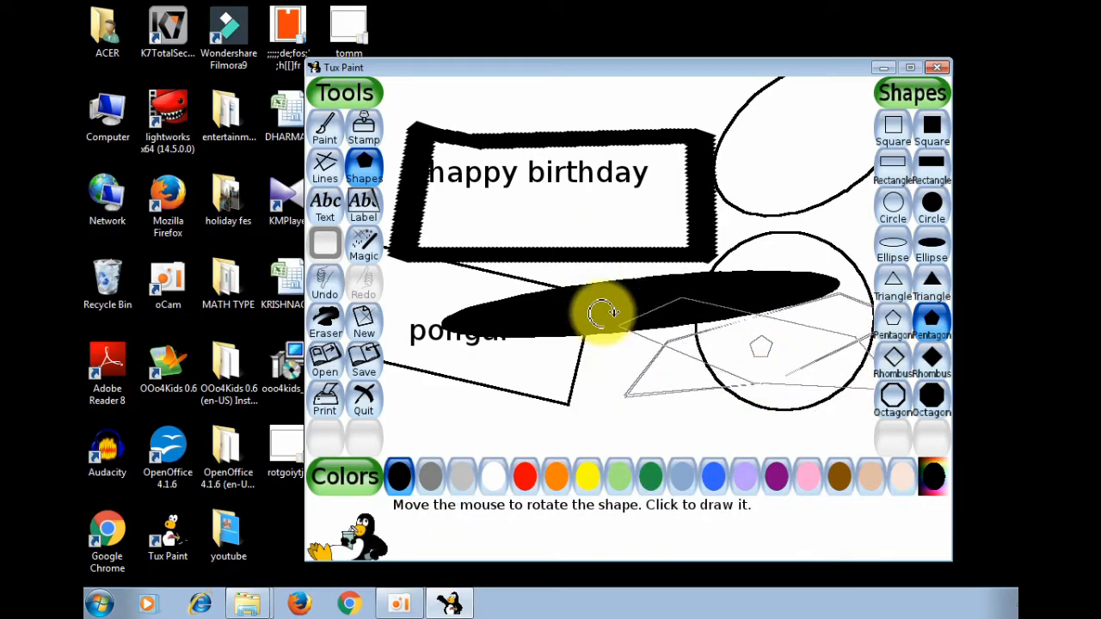